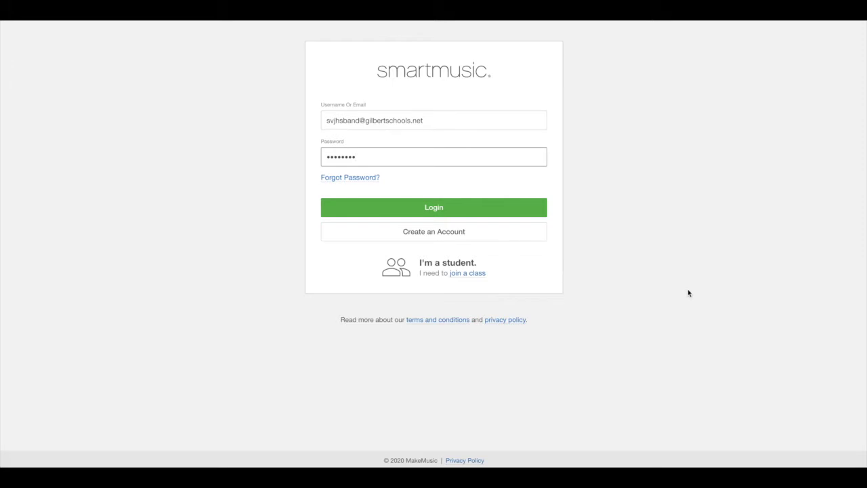
# Log in to the student account using the prefilled credentials
pyautogui.click(469, 210)
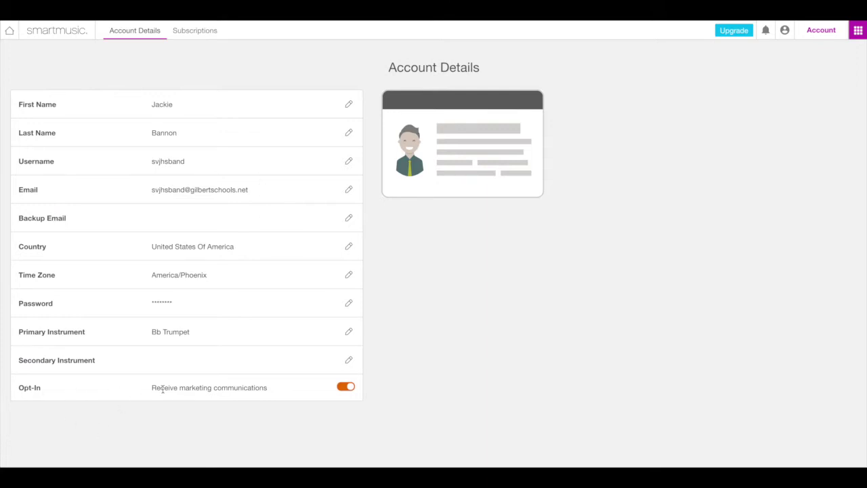
# Switch off the marketing Opt-In on Account Details and return to the Home page
pyautogui.click(342, 387)
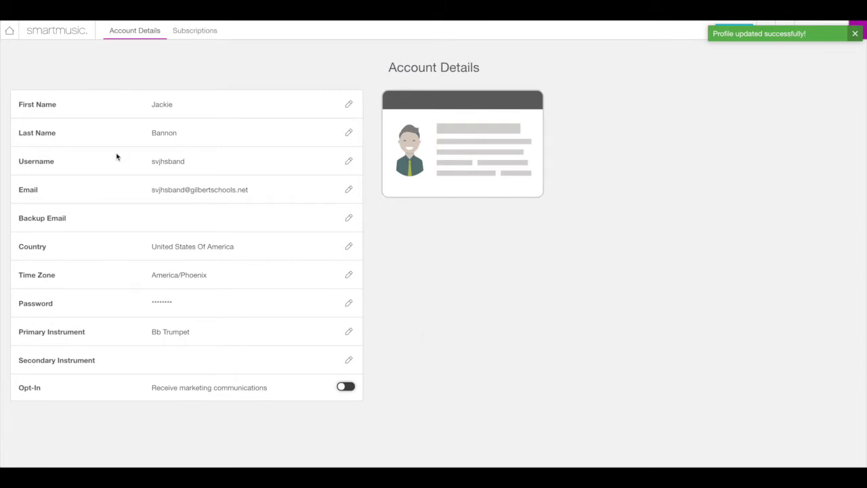
pyautogui.click(10, 32)
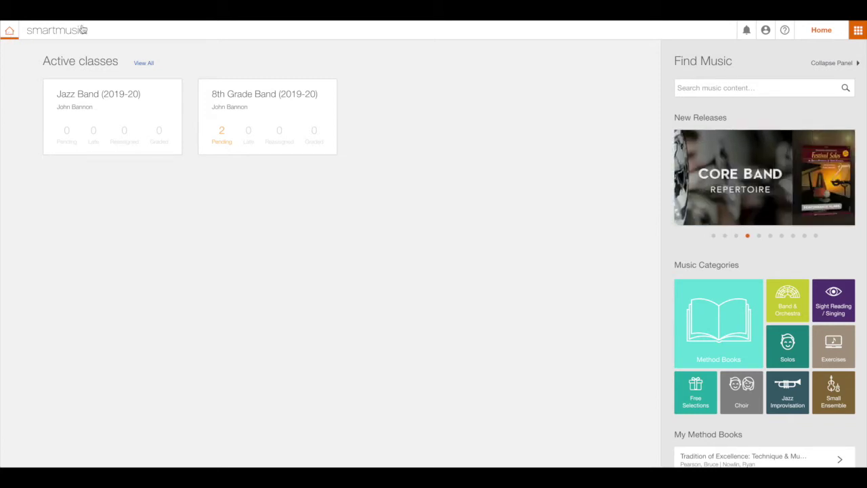
# Open the 8th Grade Band (2019-20) class to see its assignments due Apr. 06, 2020
pyautogui.click(252, 97)
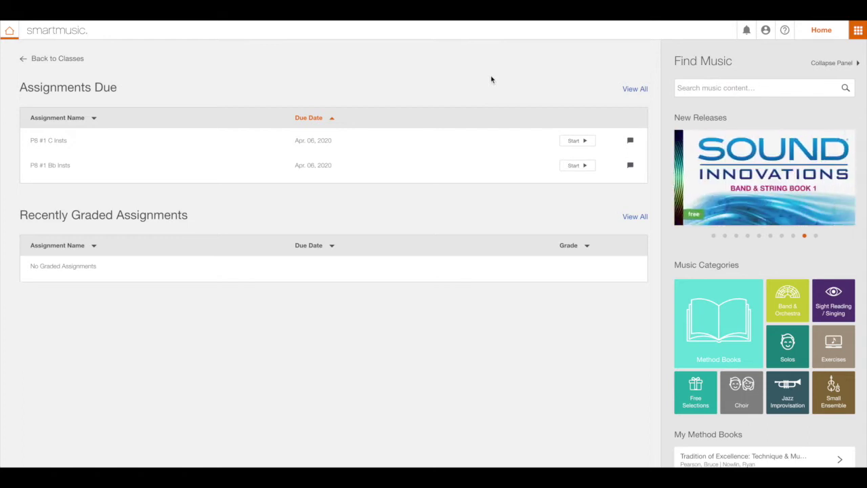
# Start PB #1 Bb Insts as the Bb Trumpet part and dismiss its instructions
pyautogui.click(574, 167)
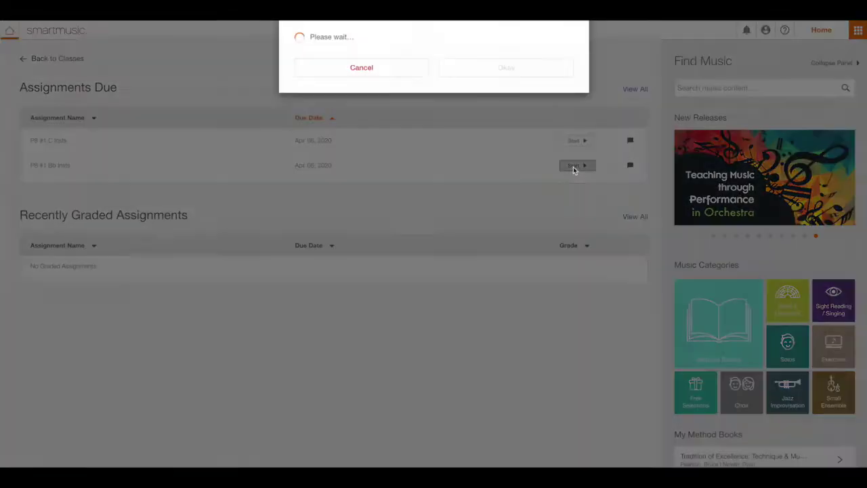
pyautogui.click(442, 124)
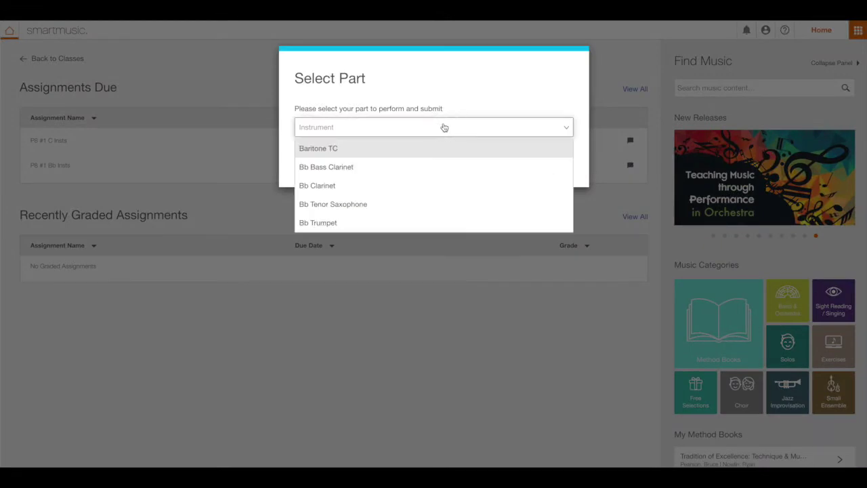
pyautogui.click(341, 222)
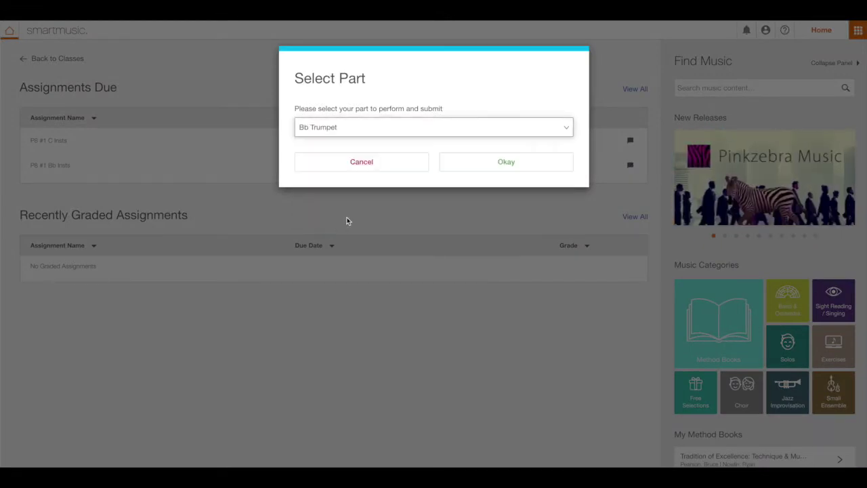
pyautogui.click(491, 163)
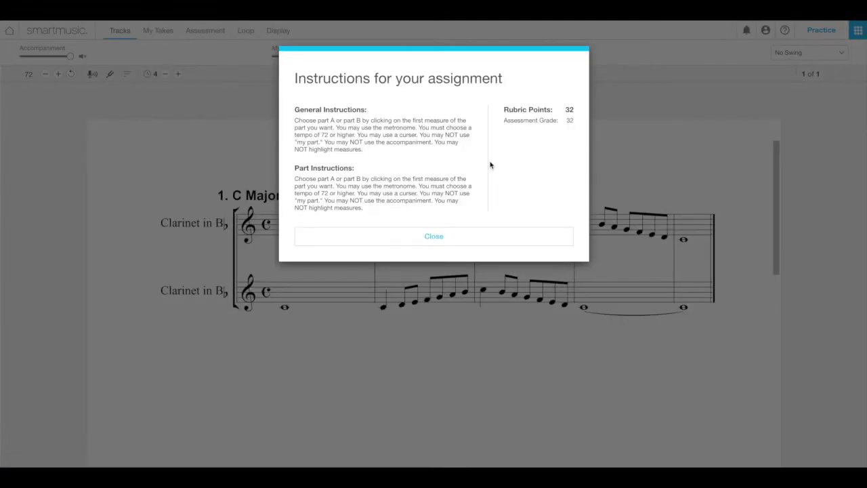
pyautogui.click(441, 243)
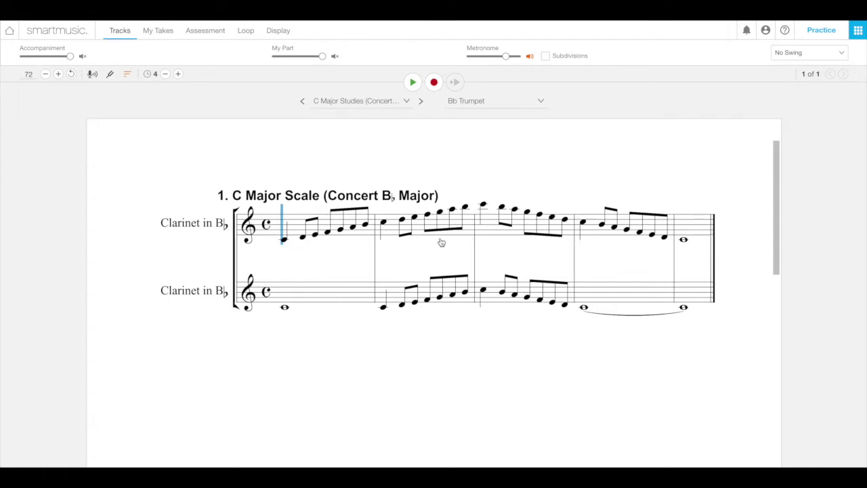
# Switch to the Assessment view, then reread and close the assignment instructions
pyautogui.click(208, 34)
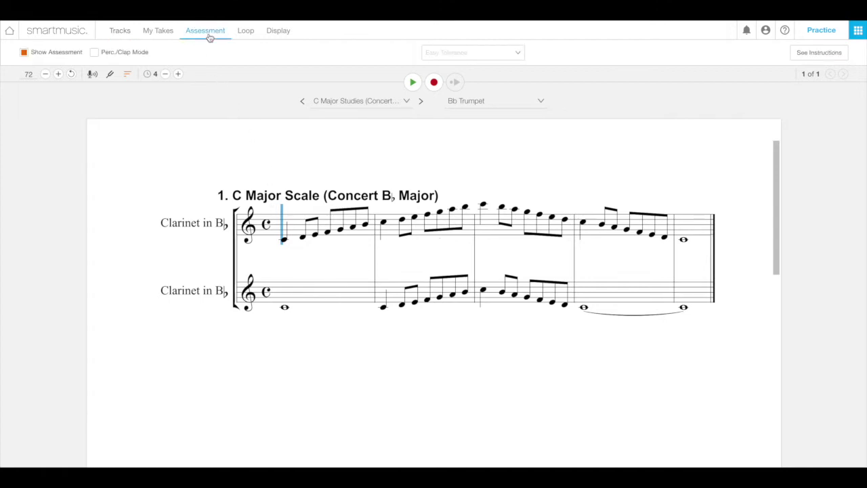
pyautogui.click(827, 52)
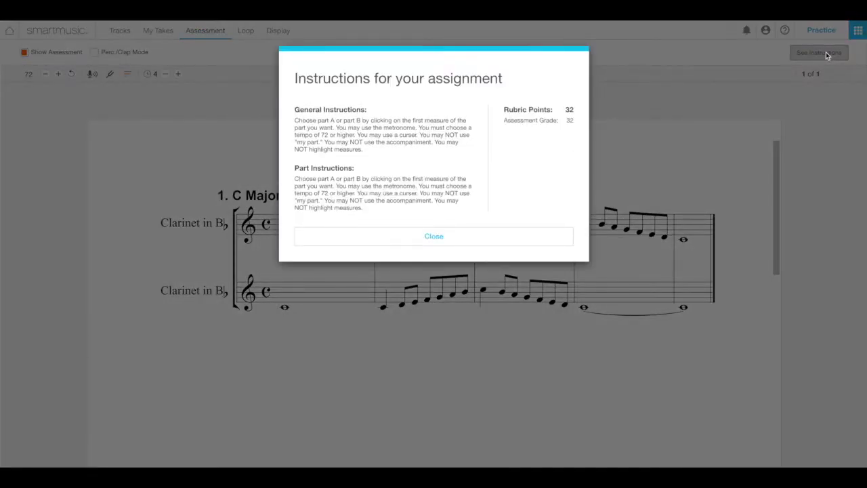
pyautogui.click(453, 237)
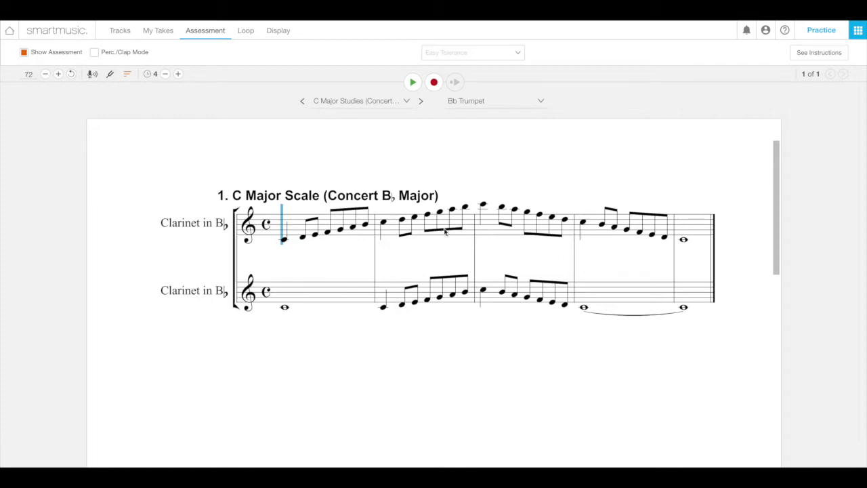
# Set the tempo to 50 and attempt a recording, triggering the minimum-72 tempo warning
pyautogui.click(29, 74)
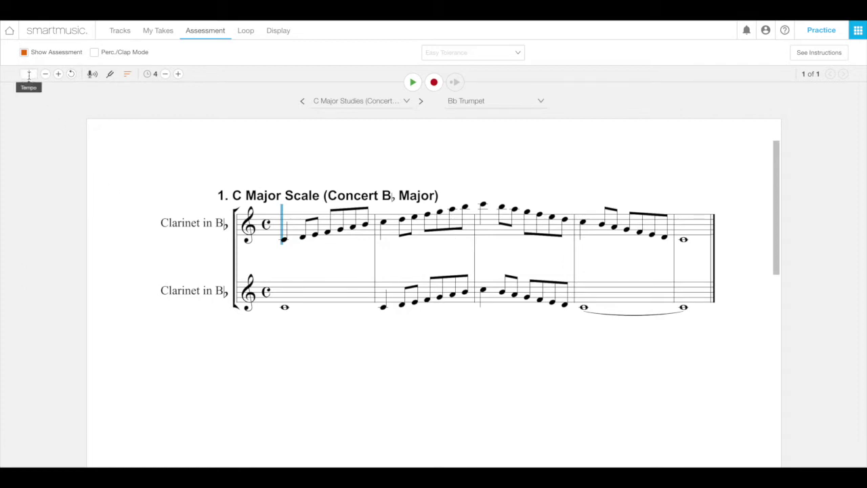
pyautogui.write('50')
pyautogui.press('Return')
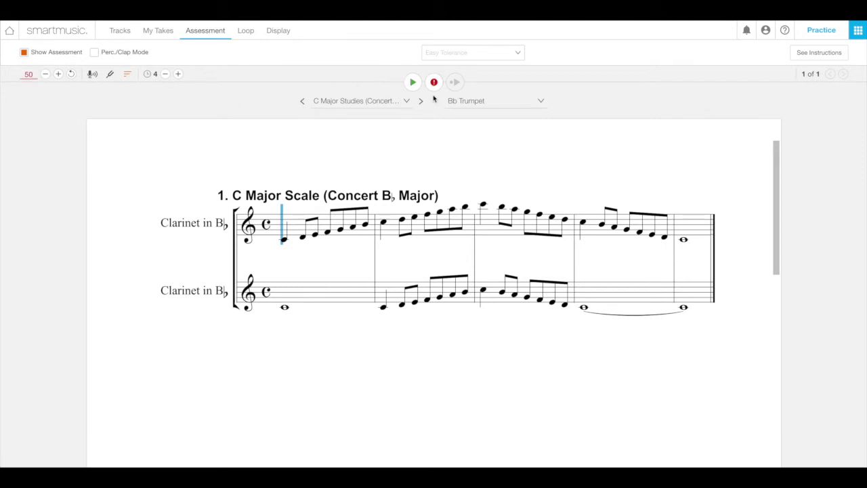
pyautogui.click(434, 82)
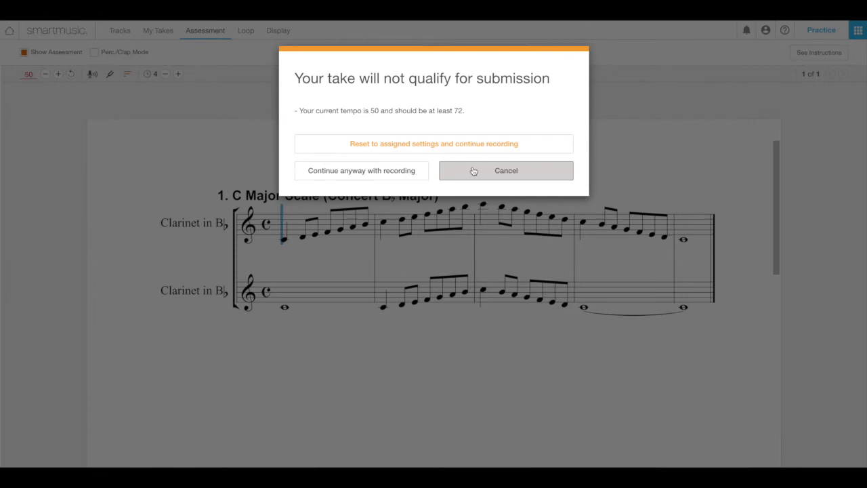
# Restore tempo 72, pass the microphone check, and record a take scoring 79%
pyautogui.click(441, 150)
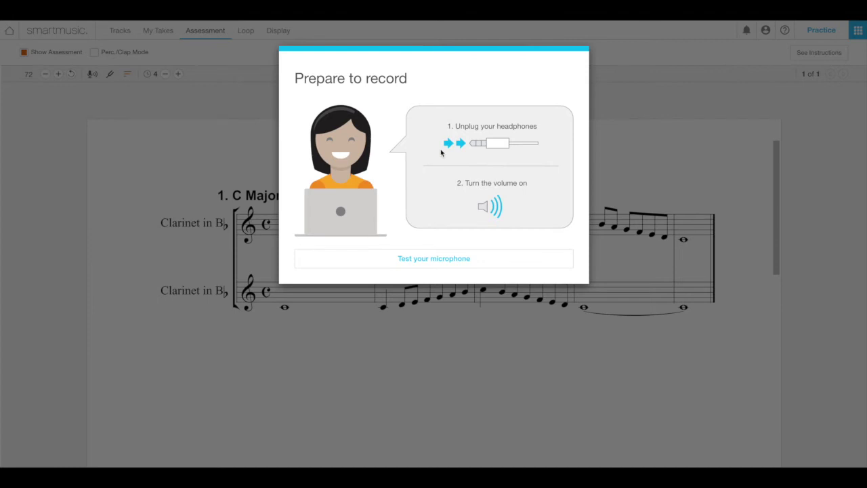
pyautogui.click(416, 259)
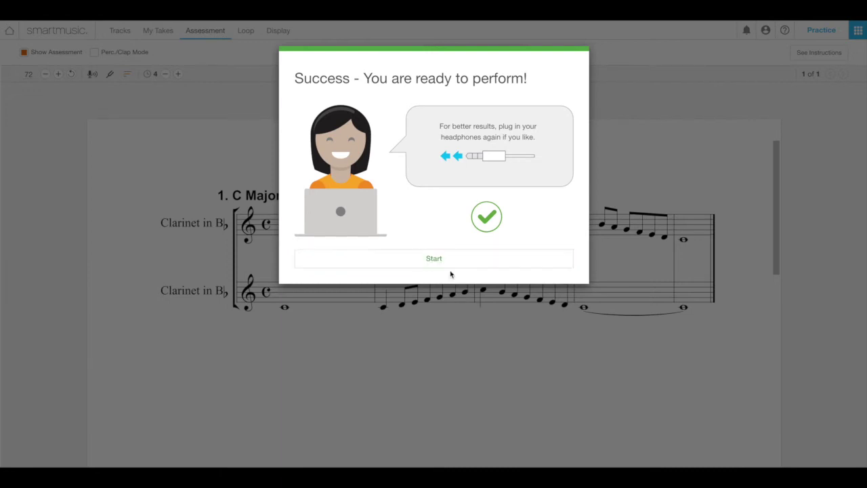
pyautogui.click(441, 258)
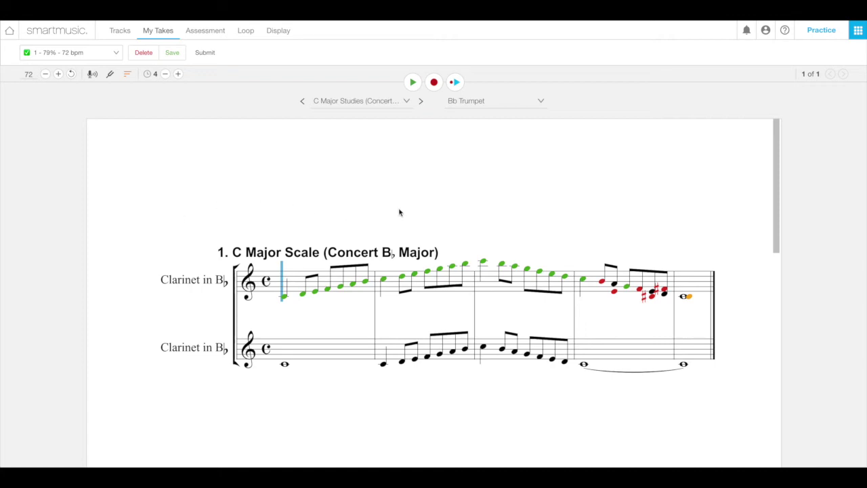
# Record take 2 of the C Major Scale at 72 bpm, scoring 62%
pyautogui.click(434, 86)
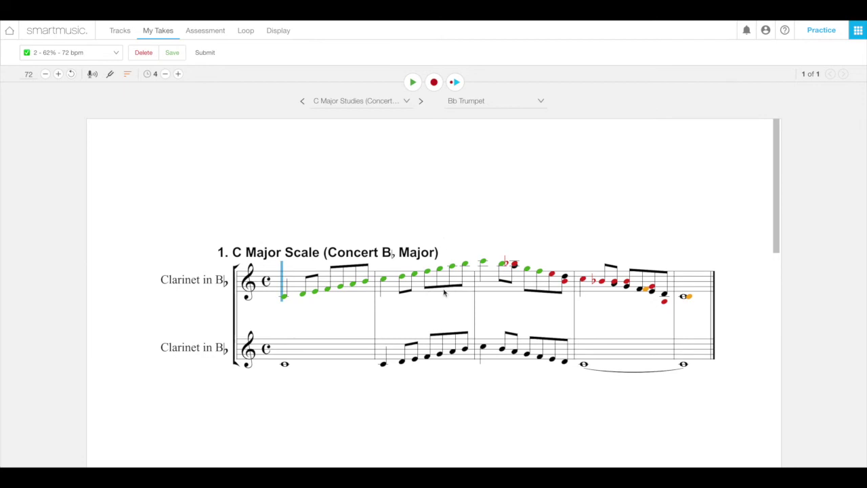
# Record a third take of the scale at 72 bpm, scoring 100% with every note green
pyautogui.click(433, 82)
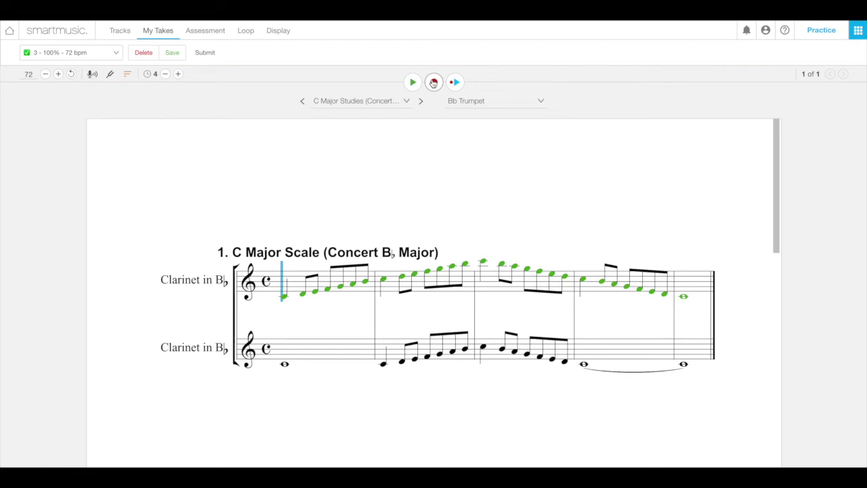
pyautogui.click(116, 53)
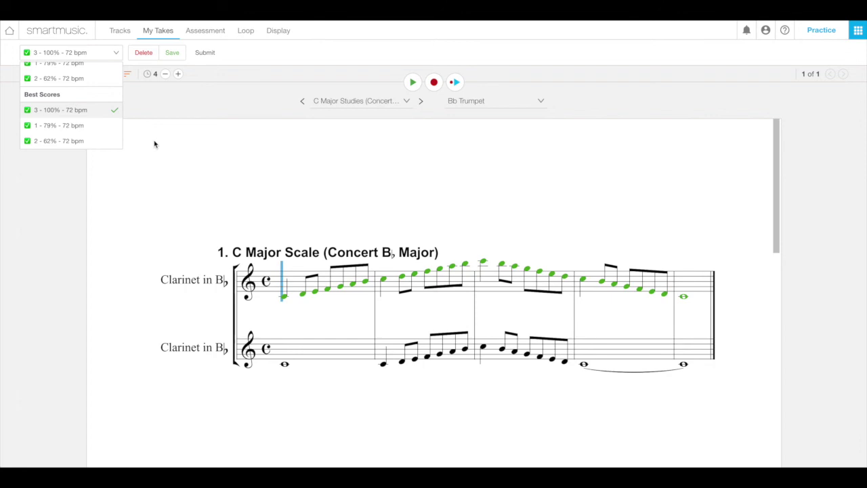
# Load take '2 - 62% - 72 bpm' from the takes list
pyautogui.click(66, 141)
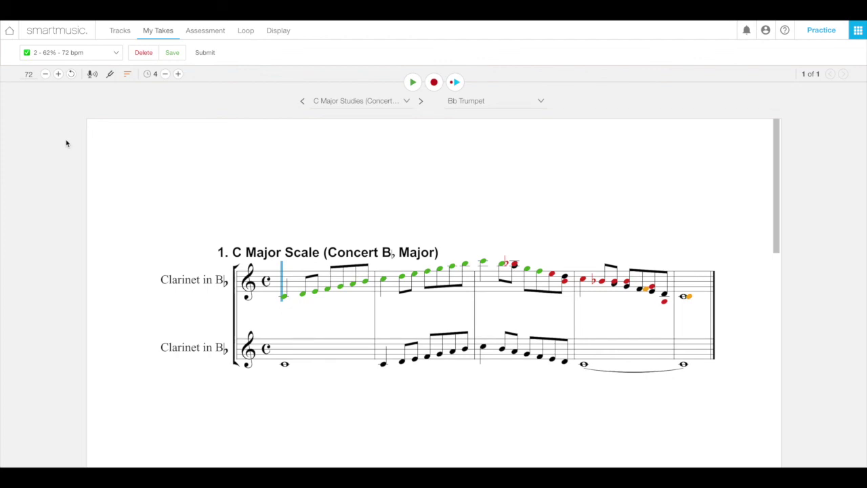
# Delete the 62% take and reload the '3 - 100% - 72 bpm' take
pyautogui.click(135, 55)
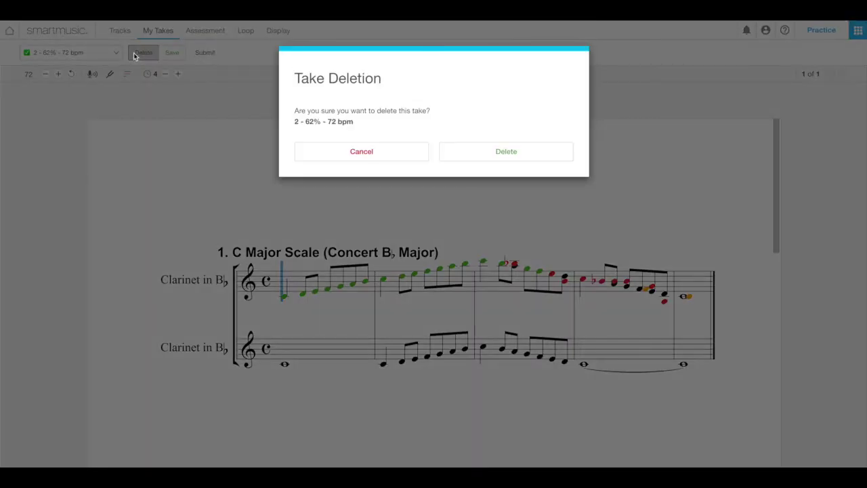
pyautogui.click(500, 153)
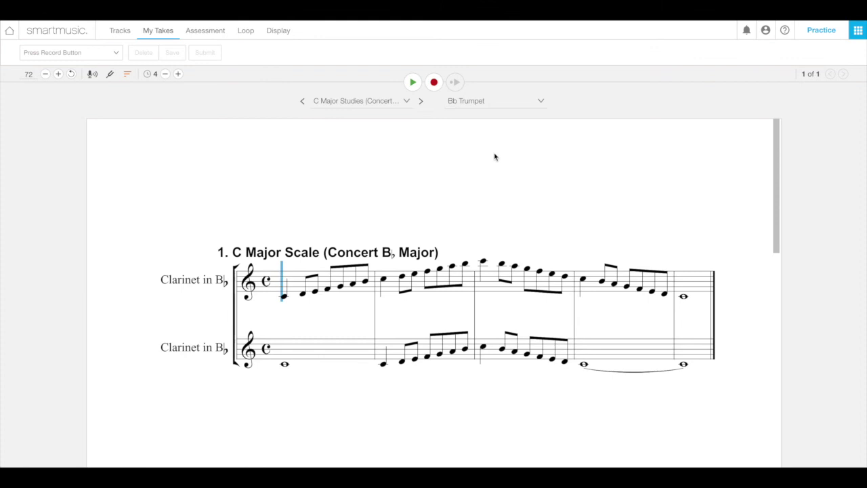
pyautogui.click(97, 55)
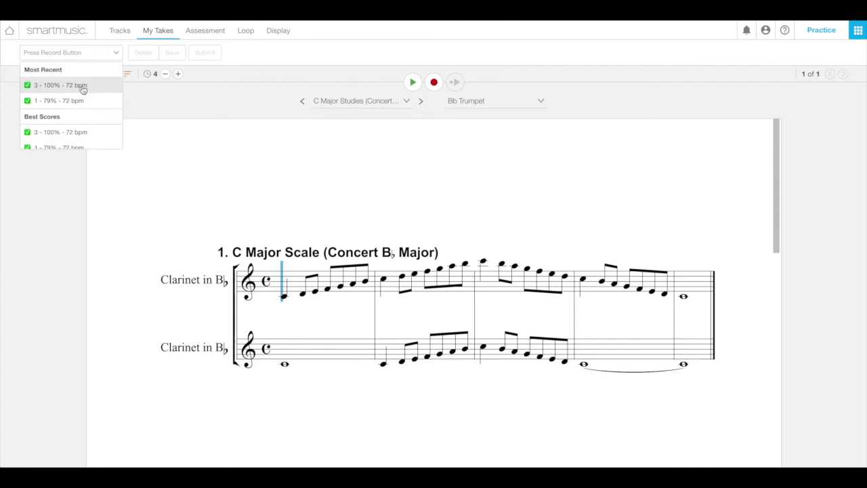
pyautogui.click(82, 86)
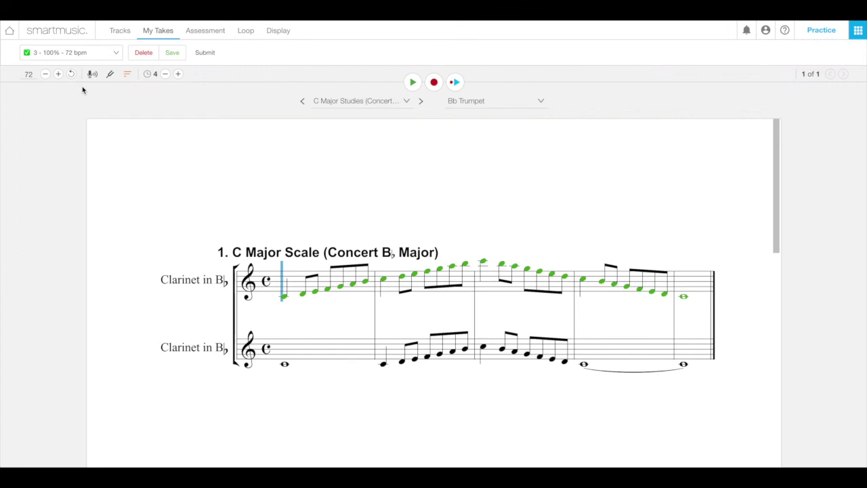
pyautogui.click(206, 54)
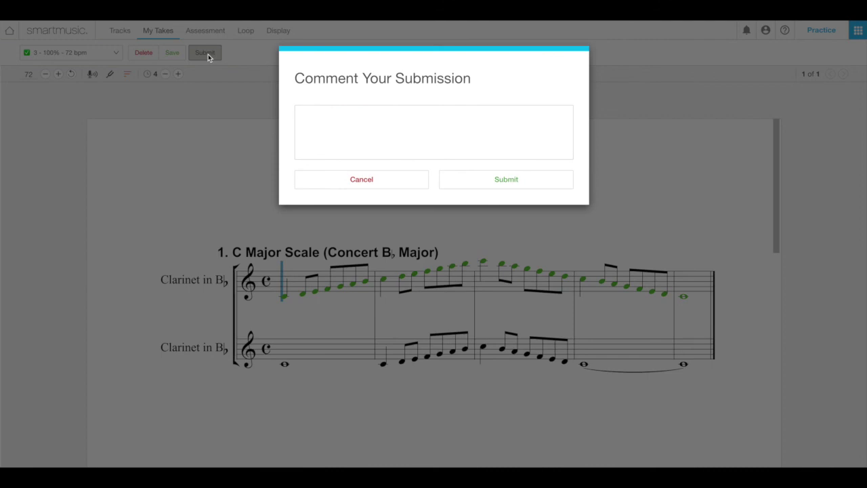
# Enter the comment 'I'm awesome!! Give me a million dollars and a PONY!!!' for the 100% take
pyautogui.click(346, 111)
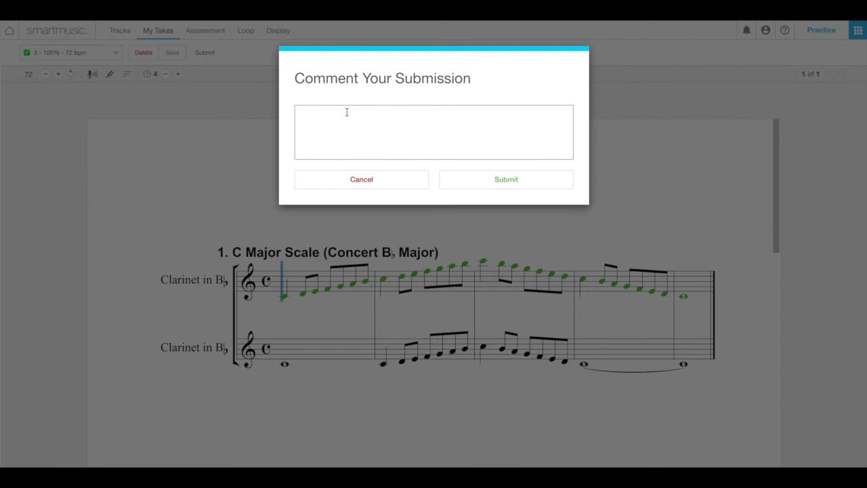
pyautogui.write("I'm sa")
pyautogui.press('BackSpace')
pyautogui.press('BackSpace')
pyautogui.write('awesomekdsfkdsjfsf')
pyautogui.press('BackSpace')
pyautogui.press('BackSpace')
pyautogui.press('BackSpace')
pyautogui.press('BackSpace')
pyautogui.press('BackSpace')
pyautogui.press('BackSpace')
pyautogui.press('BackSpace')
pyautogui.press('BackSpace')
pyautogui.press('BackSpace')
pyautogui.press('BackSpace')
pyautogui.write('!! Give me a million dol')
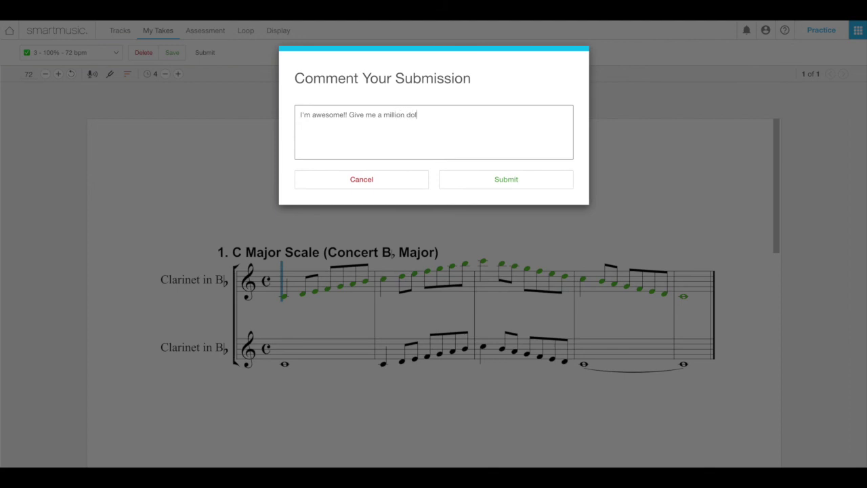
pyautogui.write('lars and a PONY!!!')
# Submit the '3 - 100% - 72 bpm' take with its comment and dismiss the confirmation
pyautogui.click(486, 180)
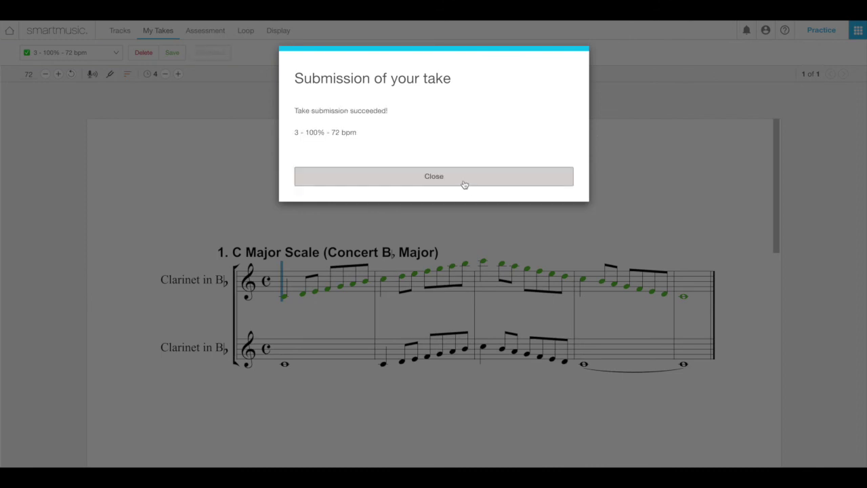
pyautogui.click(465, 185)
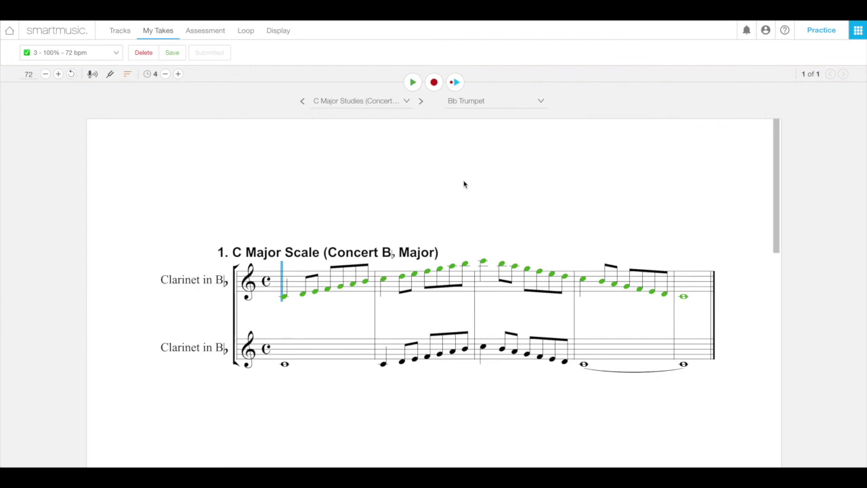